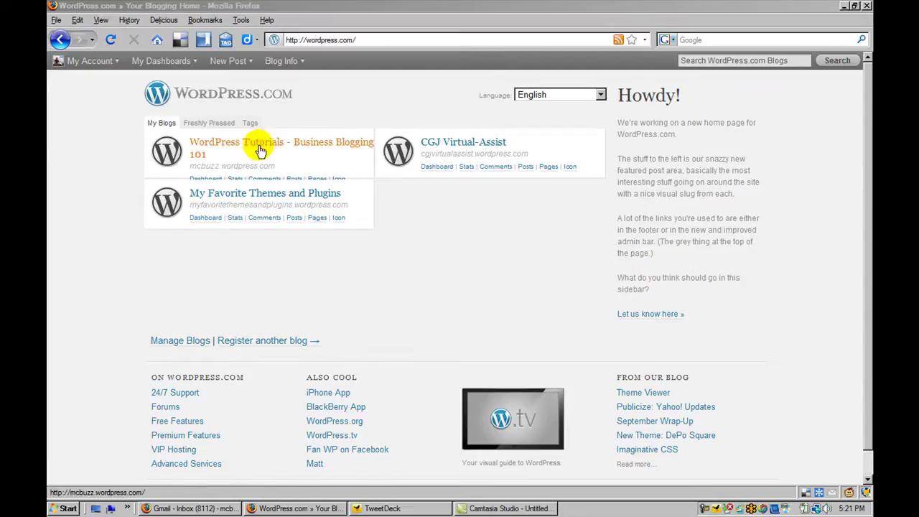
Step: Open the WordPress Tutorials - Business Blogging 101 blog and bring up its dashboard in a new tab
left_click(231, 146)
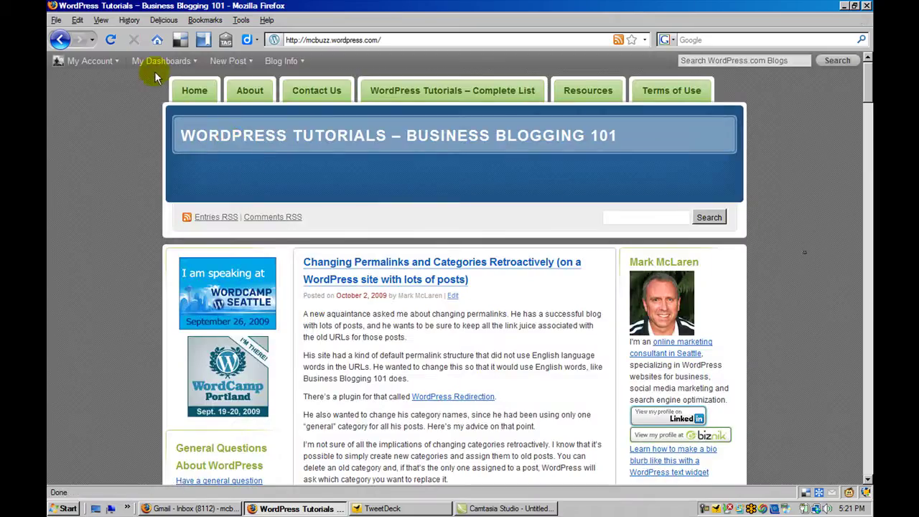
mouse_move(160, 61)
right_click(157, 81)
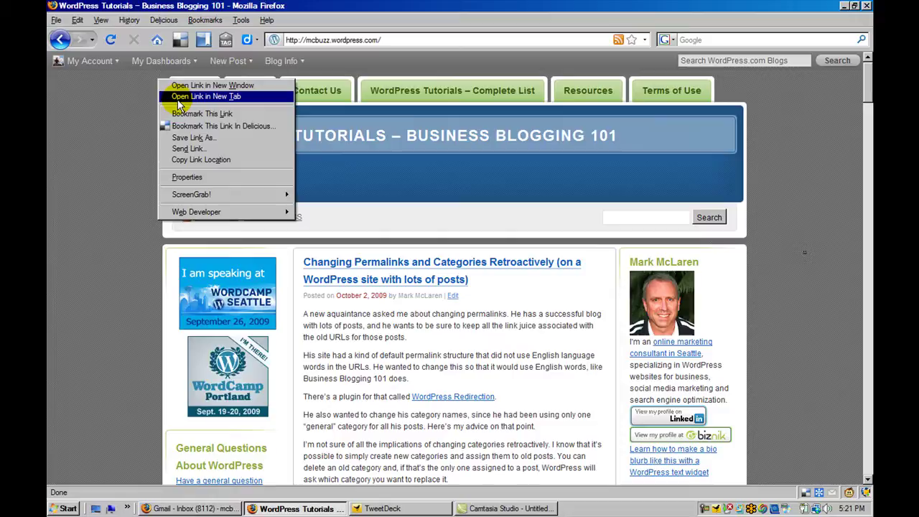
left_click(178, 98)
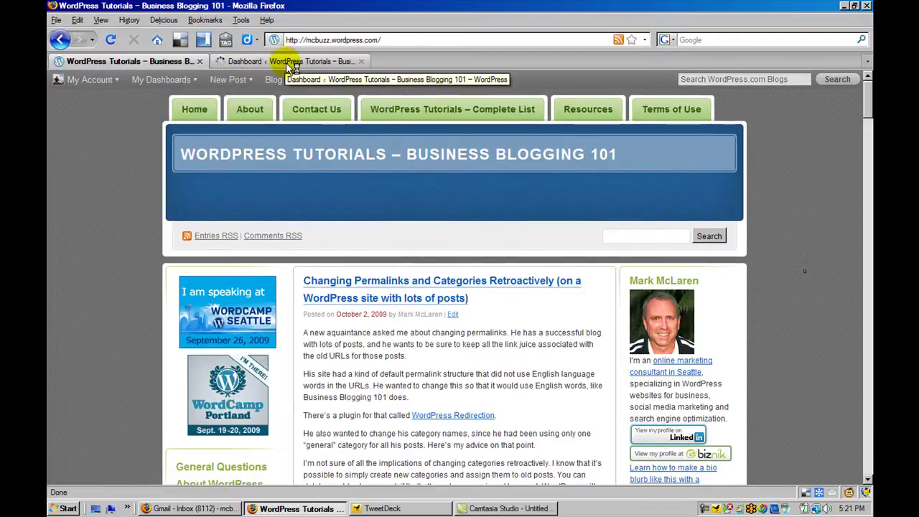
left_click(294, 63)
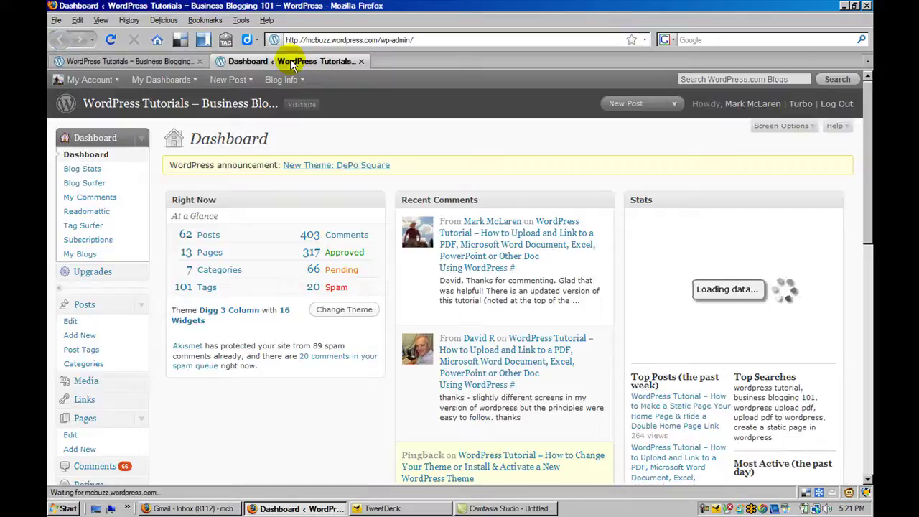
Step: Start a new post and upload all four iStock images from the images-gallery-sample folder to it
left_click(83, 335)
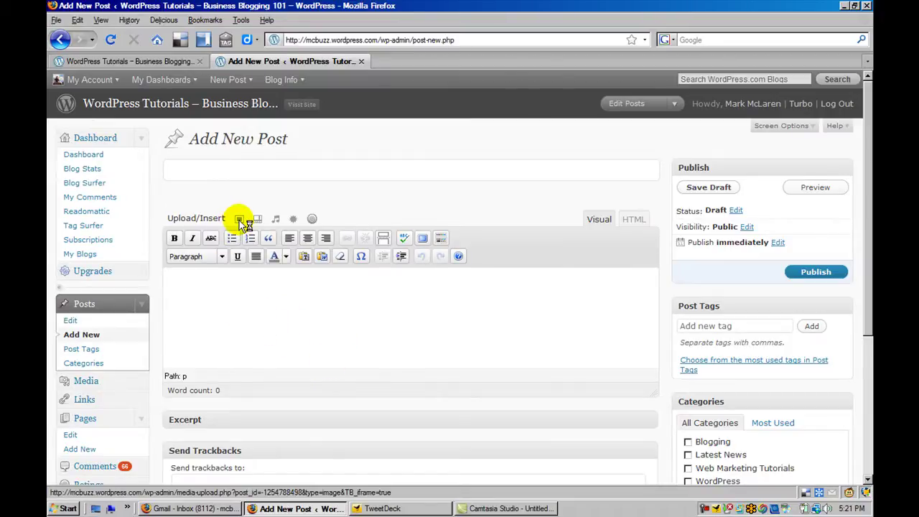
left_click(239, 220)
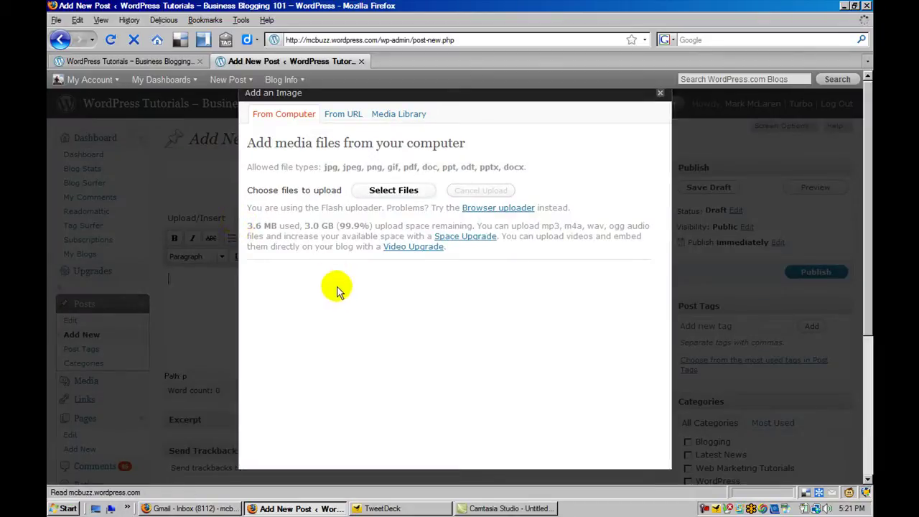
left_click(396, 194)
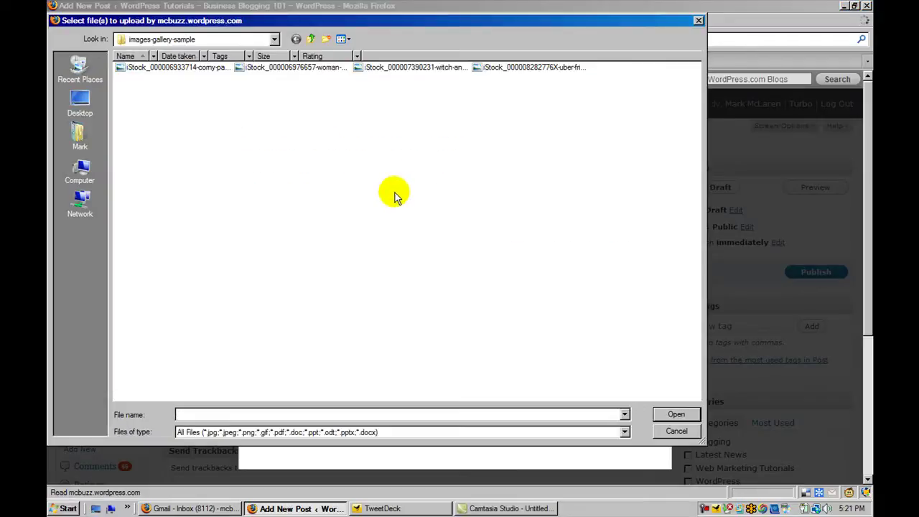
left_click_drag(590, 159, 118, 66)
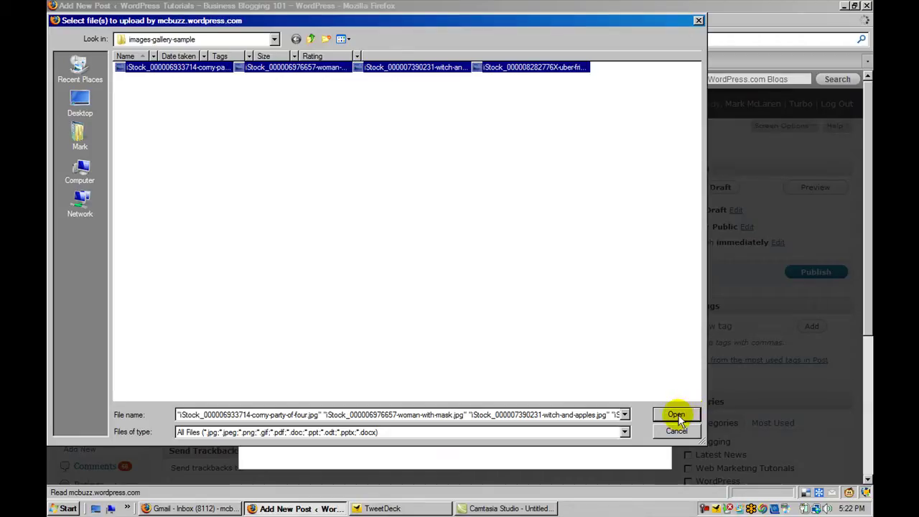
left_click(344, 39)
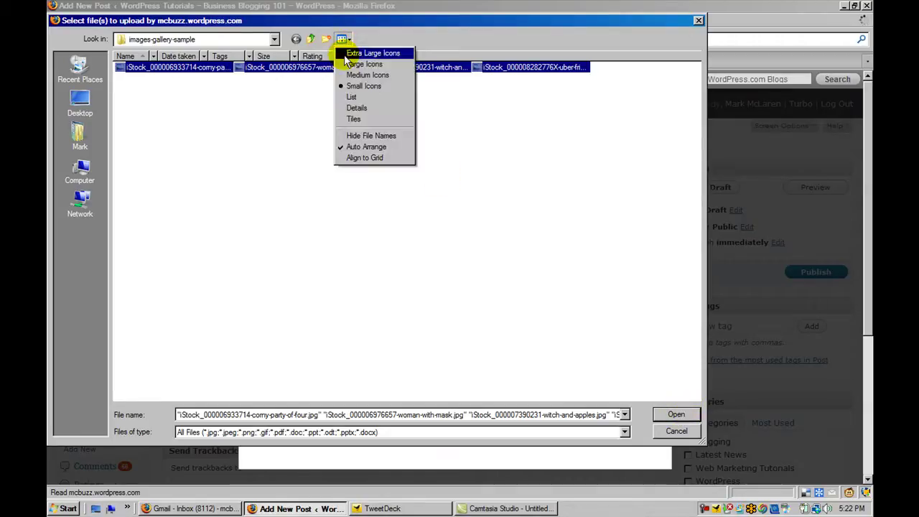
left_click(351, 98)
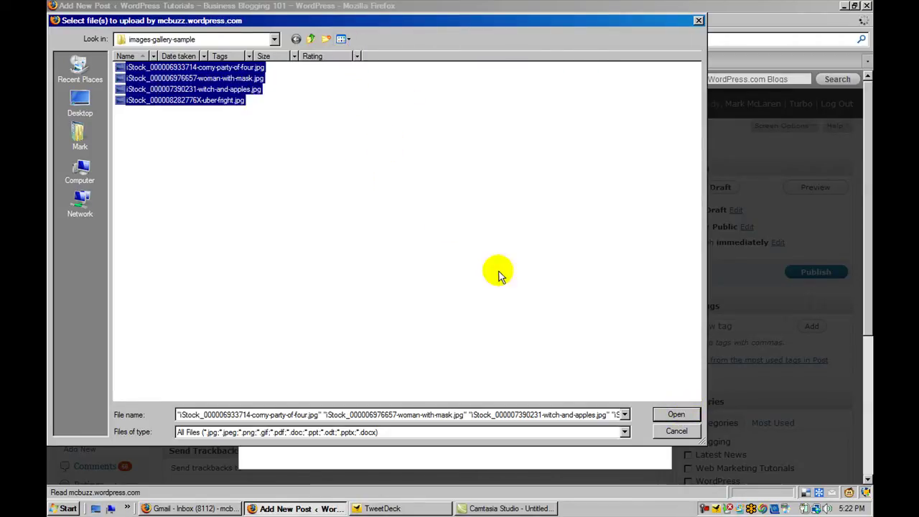
left_click(672, 414)
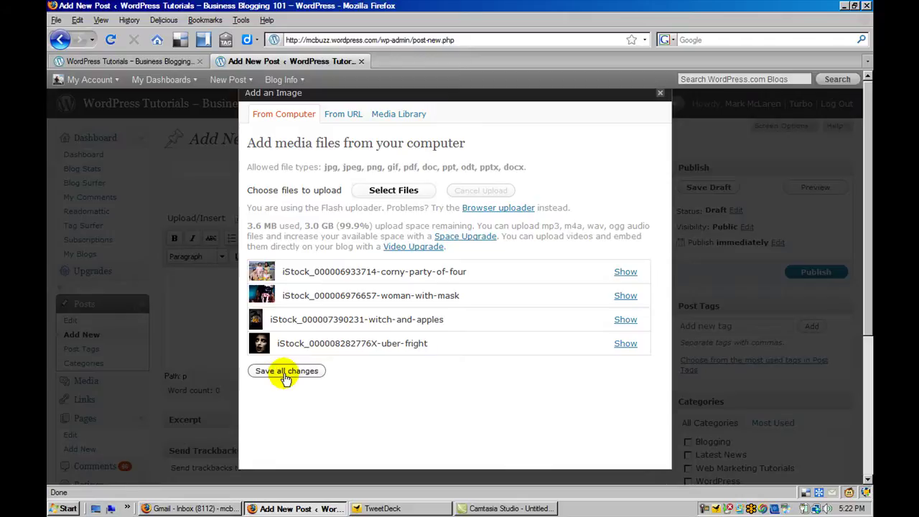
Step: Insert the uploaded corny-party-of-four image into the post at full size with no alignment, linked to its attachment URL
left_click(624, 273)
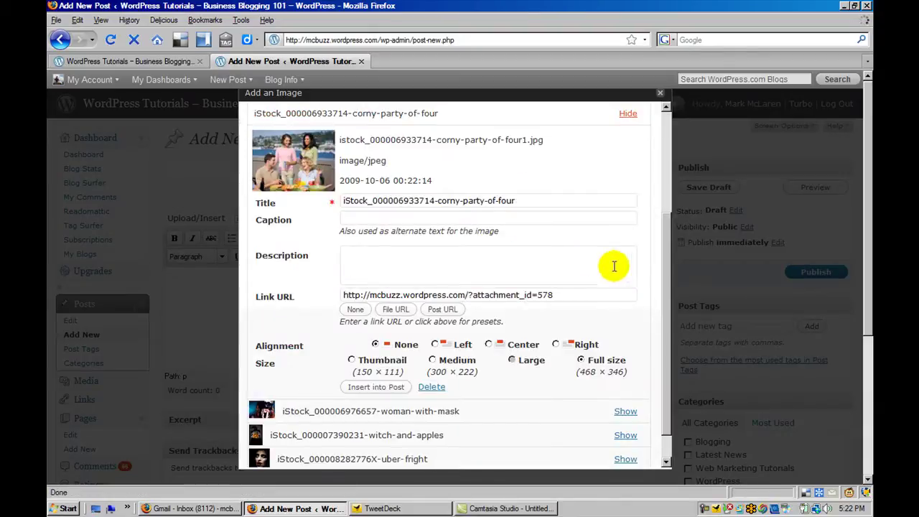
left_click(374, 392)
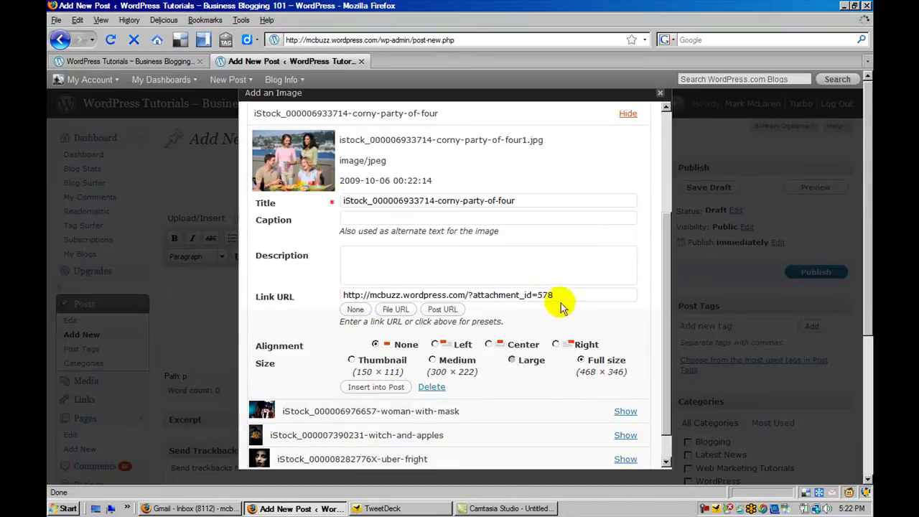
left_click_drag(554, 295, 318, 288)
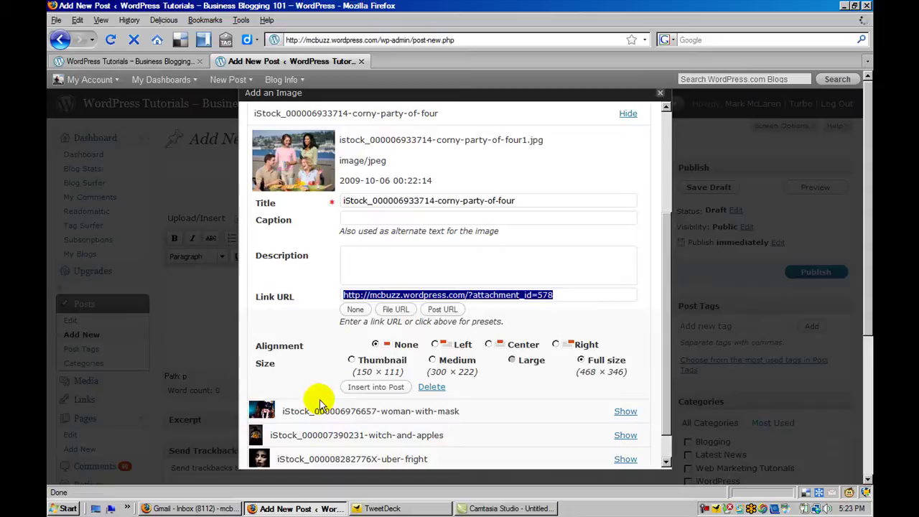
left_click(356, 389)
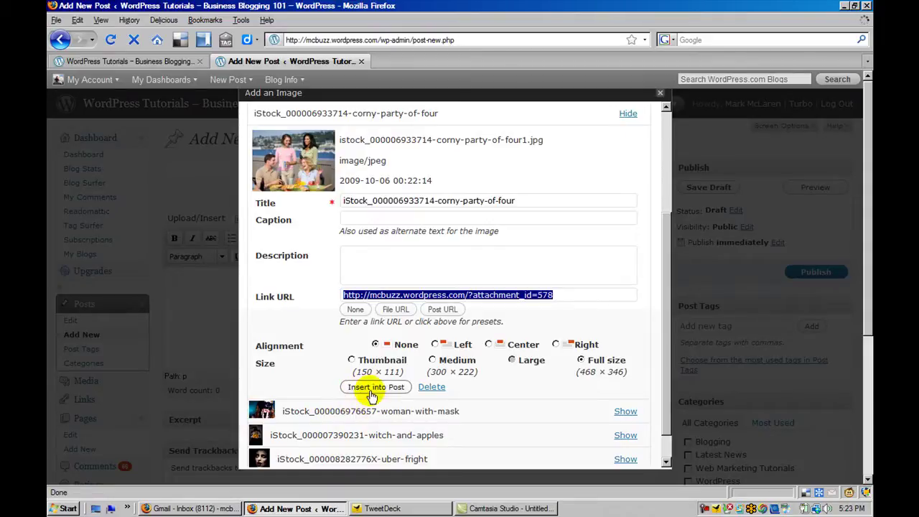
left_click(373, 389)
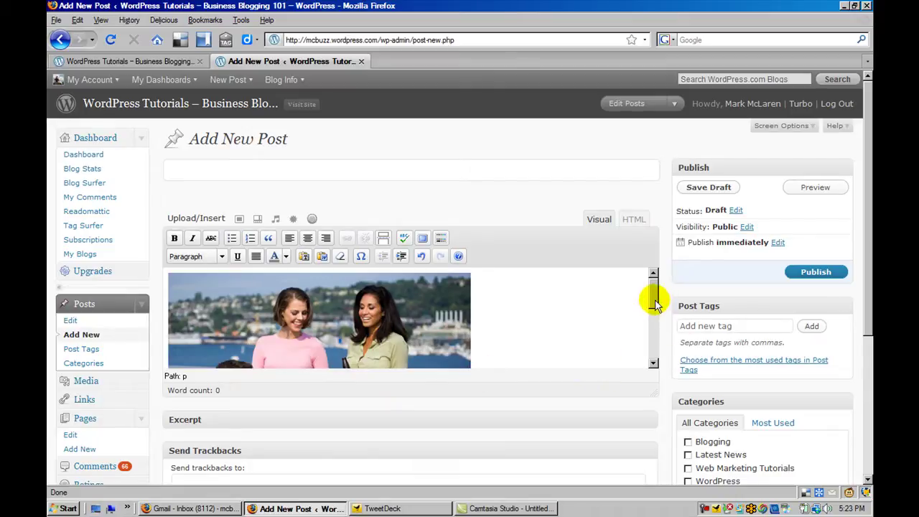
Step: Delete the single party image from the post body
mouse_move(653, 293)
left_mouse_down()
mouse_move(656, 364)
mouse_move(656, 283)
left_mouse_up()
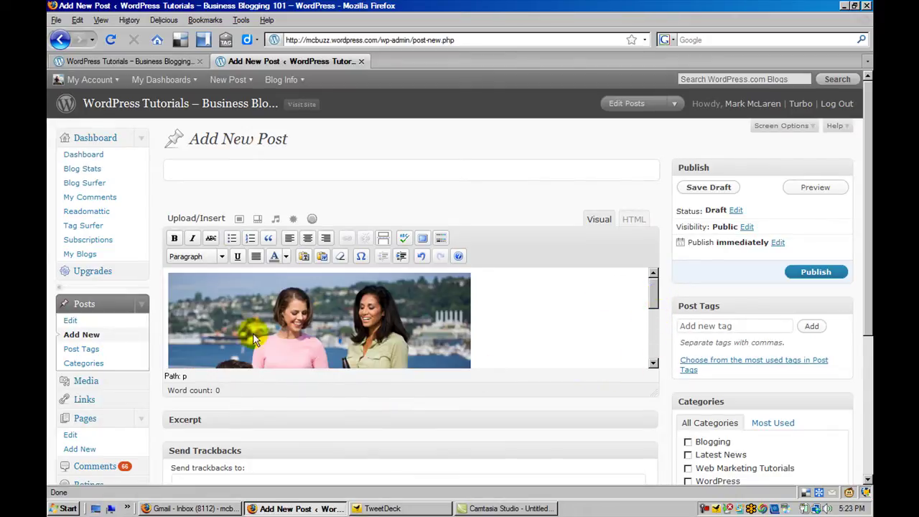
left_click(195, 305)
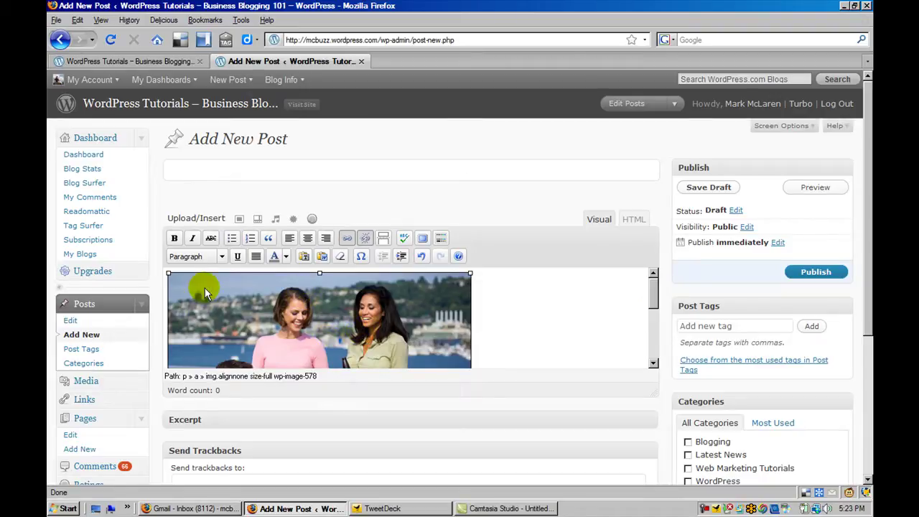
mouse_move(206, 293)
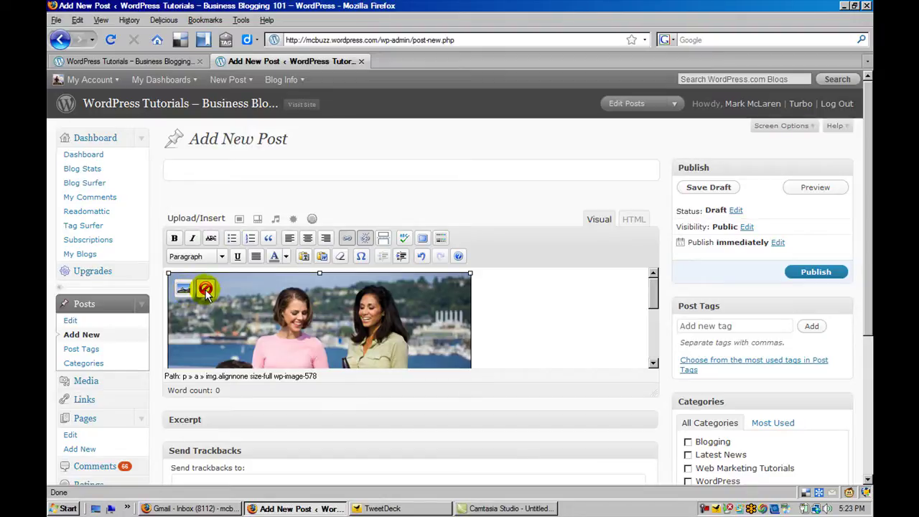
left_click(206, 289)
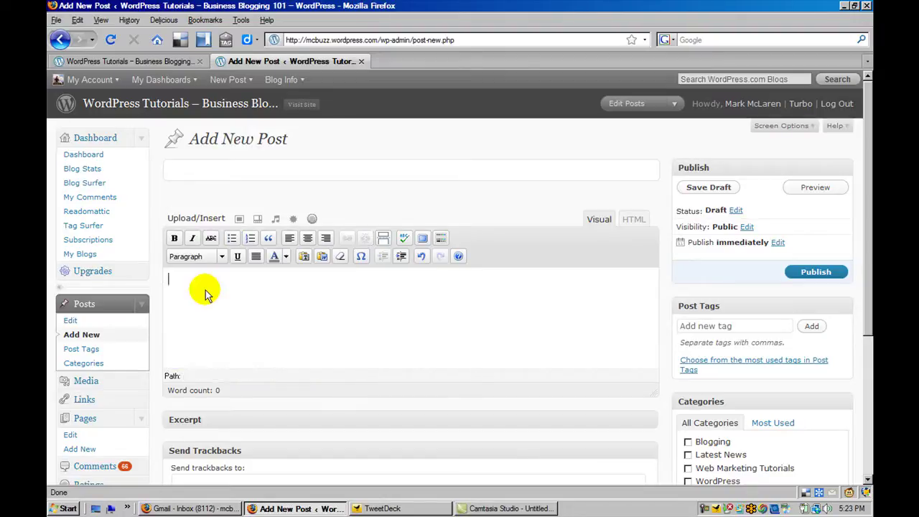
Step: Insert the four uploaded images as a 2-column gallery in ascending menu order, with thumbnails linked to the Attachment Page
left_click(239, 222)
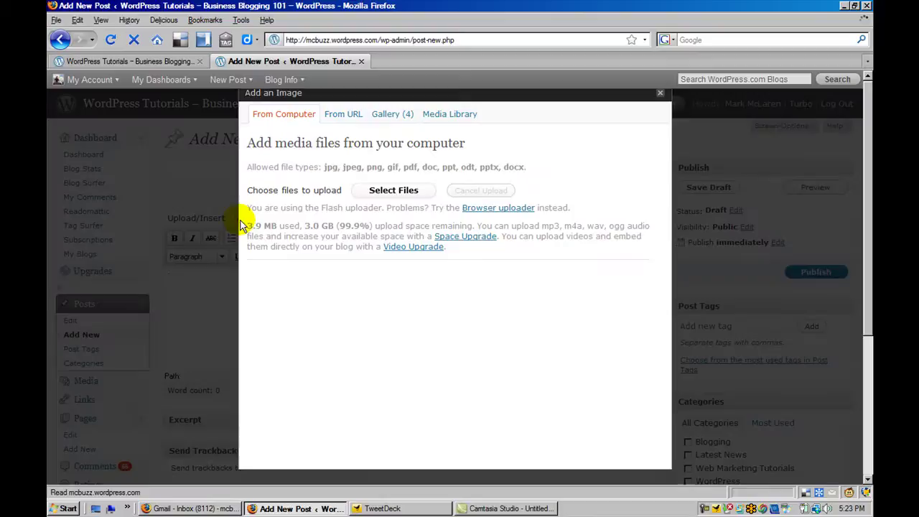
left_click(392, 117)
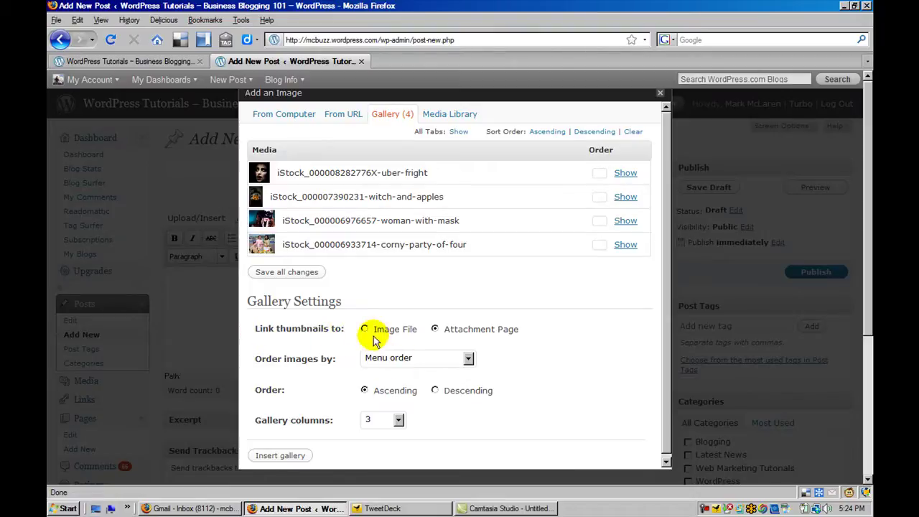
left_click(434, 329)
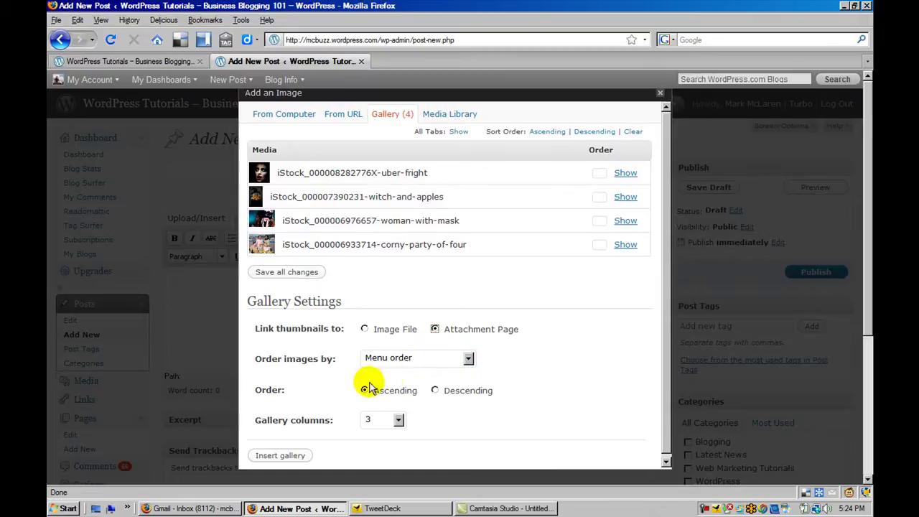
left_click(469, 360)
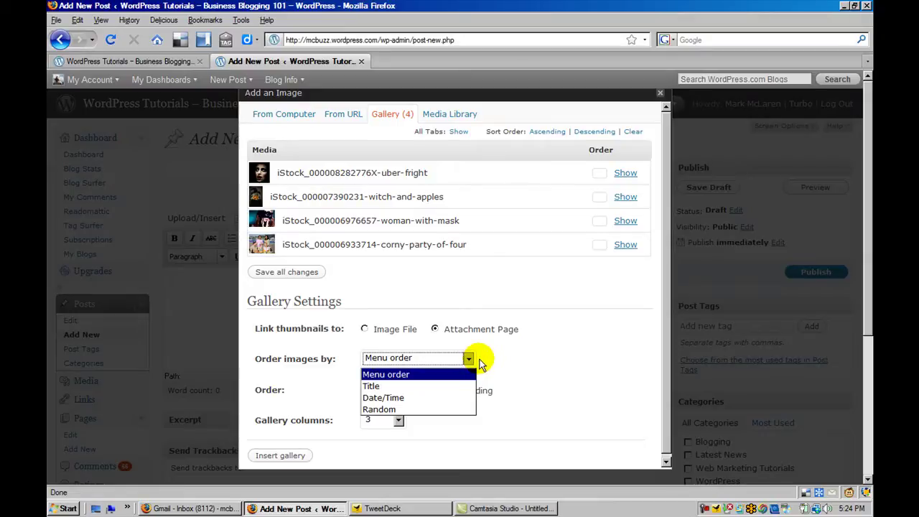
left_click(479, 360)
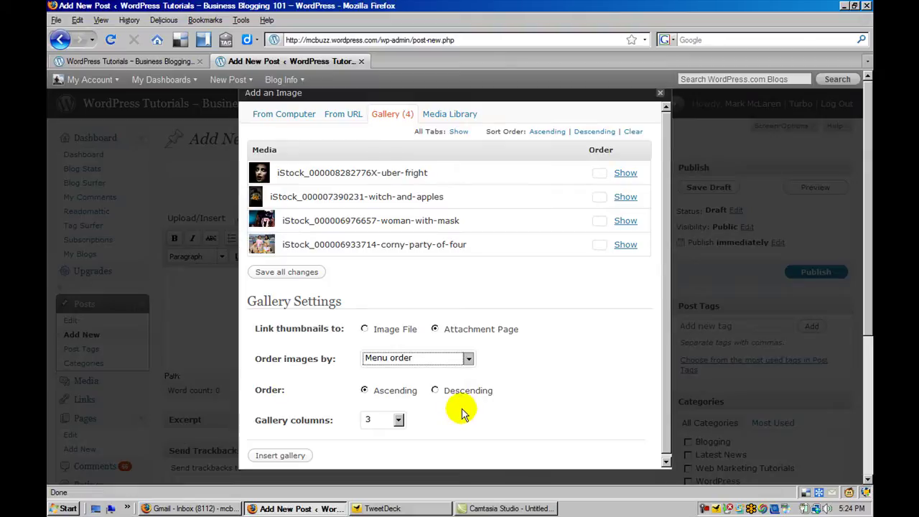
left_click(398, 420)
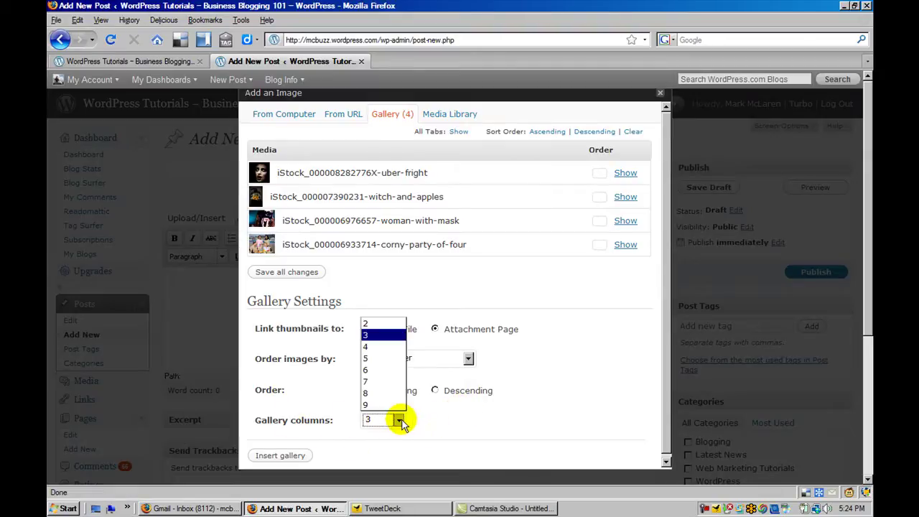
left_click(396, 324)
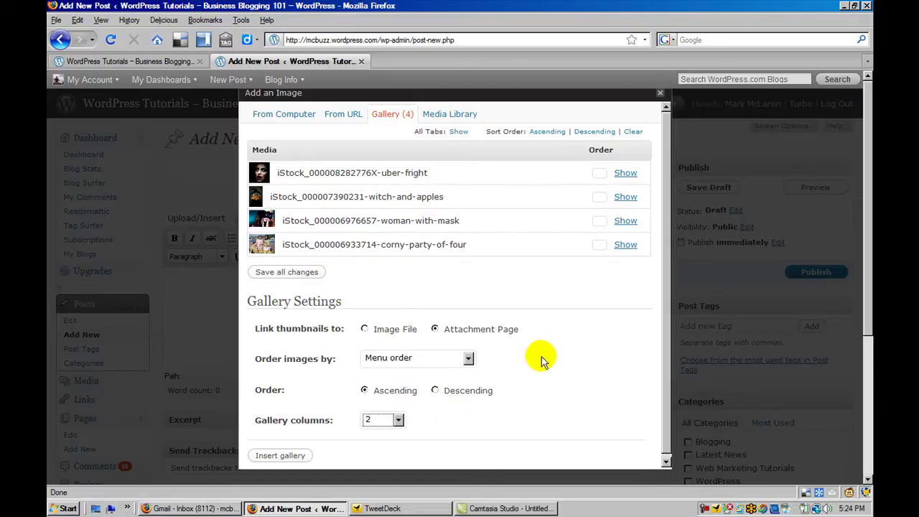
left_click(294, 456)
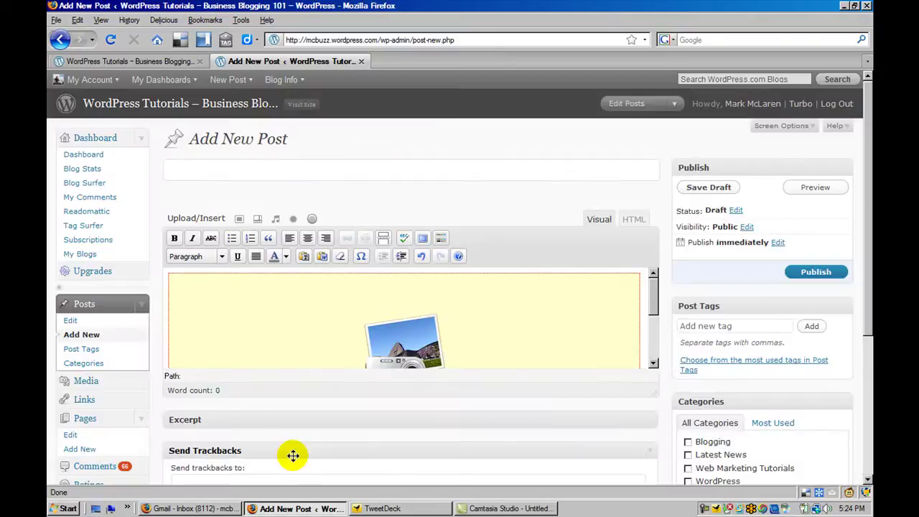
left_click(336, 329)
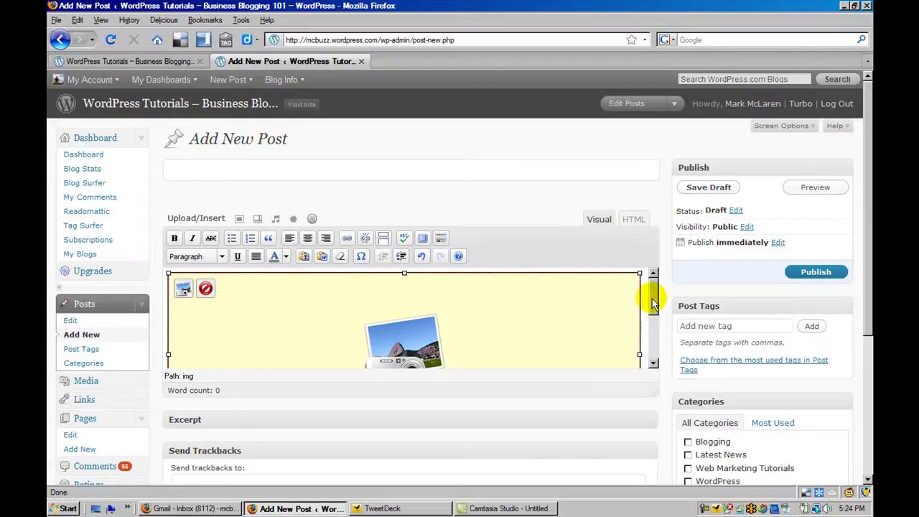
mouse_move(653, 303)
left_mouse_down()
mouse_move(652, 353)
mouse_move(662, 289)
left_mouse_up()
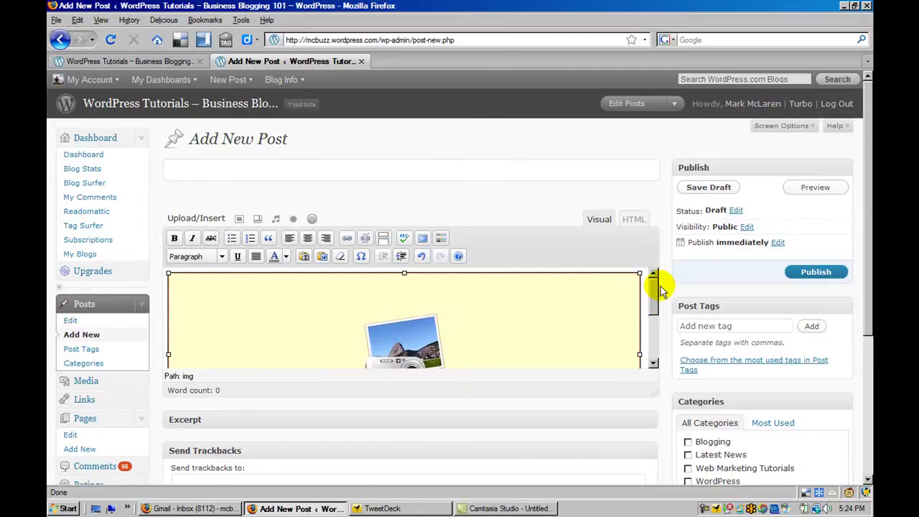
Step: Save the gallery post as a draft and give it the title "Title"
left_click(707, 191)
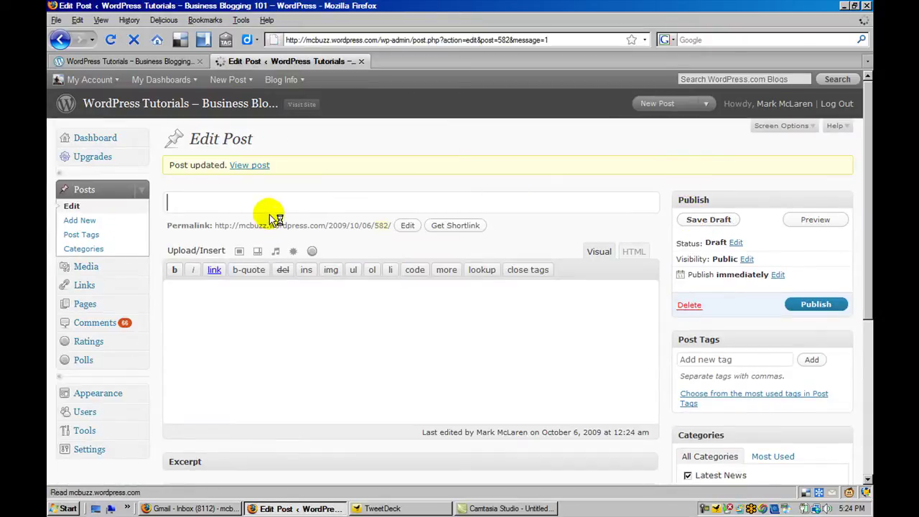
type("Title")
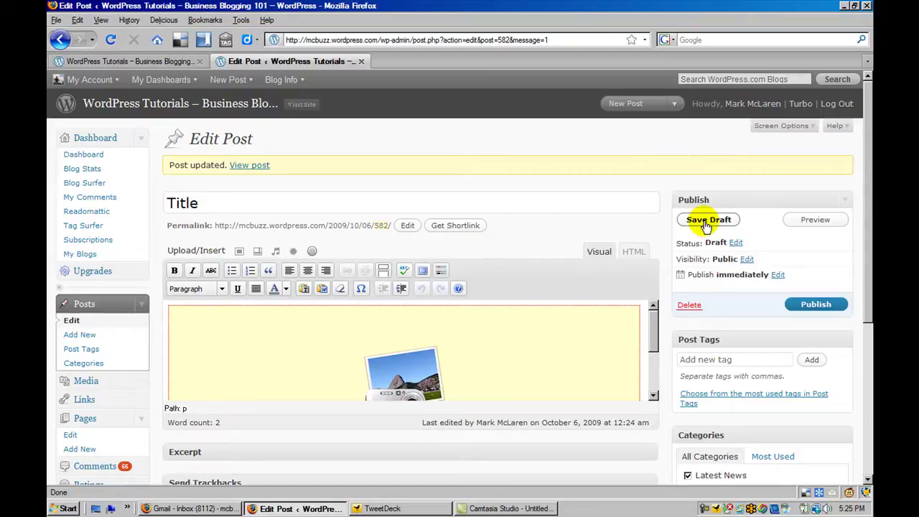
Step: Preview the post, check the gallery layout, and open the attachment page of the party-of-four image
left_click(800, 223)
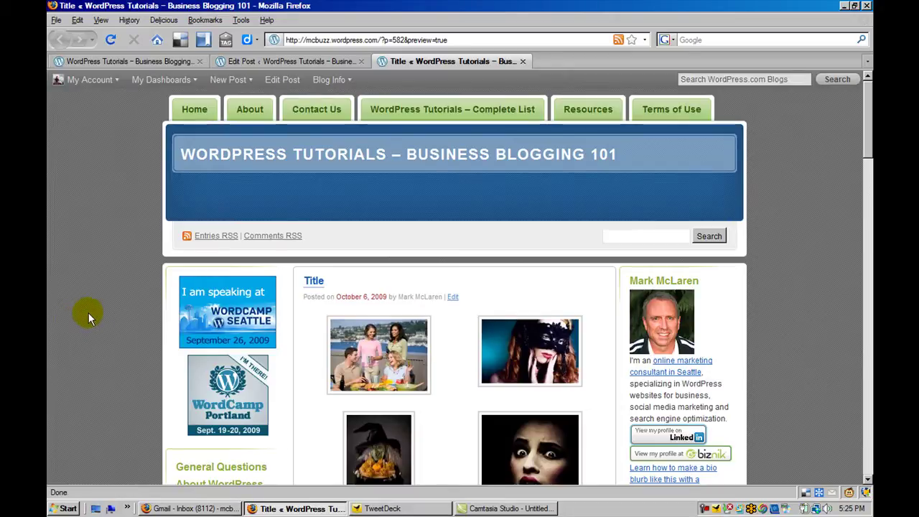
scroll(88, 312, "down", 4)
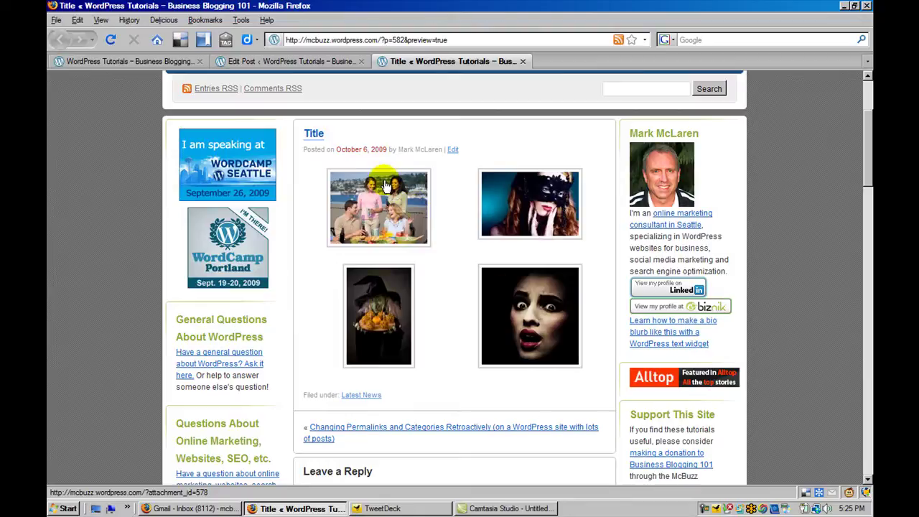
left_click(383, 217)
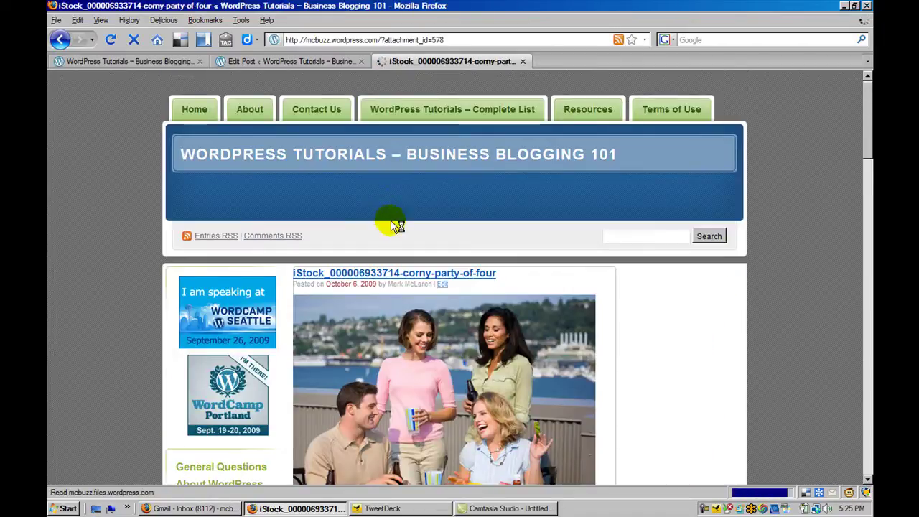
Step: Examine the party-of-four attachment page, including its title, image, parent-post link and comment form, and return to the gallery post preview
scroll(641, 334, "down", 3)
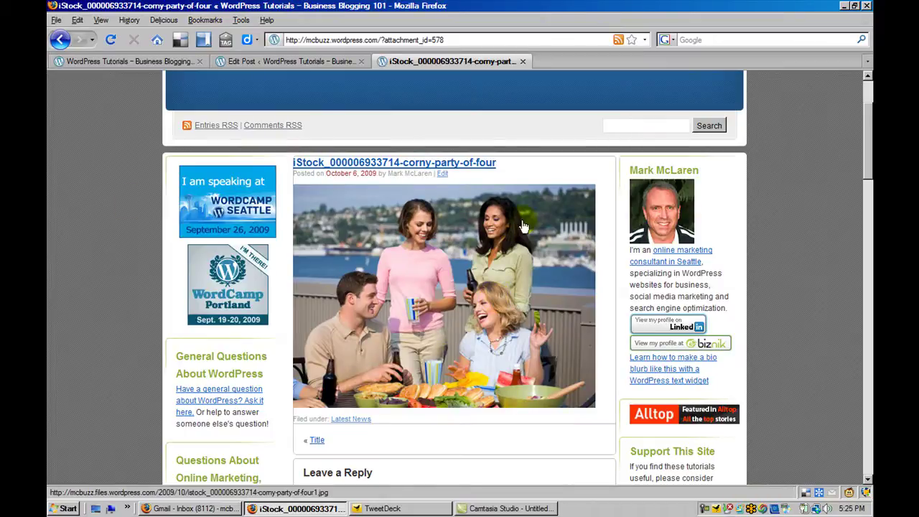
scroll(522, 289, "up", 1)
scroll(522, 289, "down", 1)
scroll(480, 323, "down", 1)
scroll(480, 327, "down", 1)
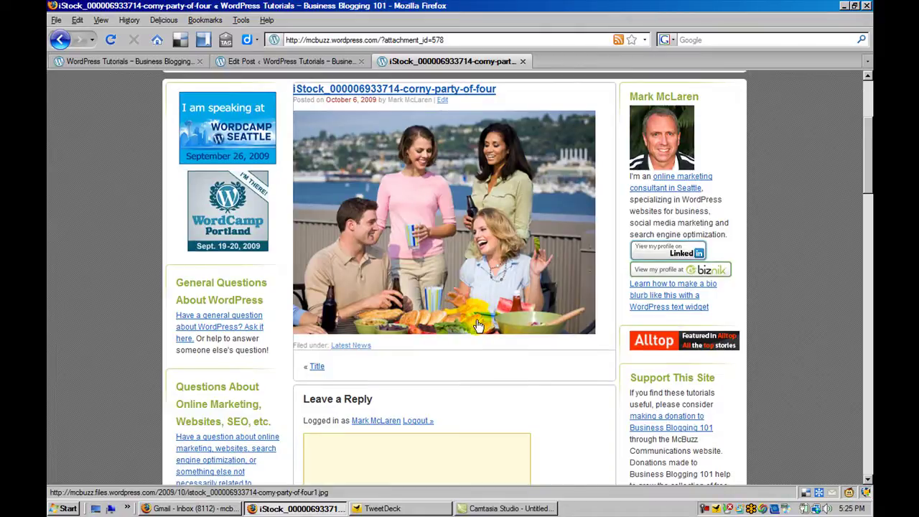
scroll(480, 326, "down", 2)
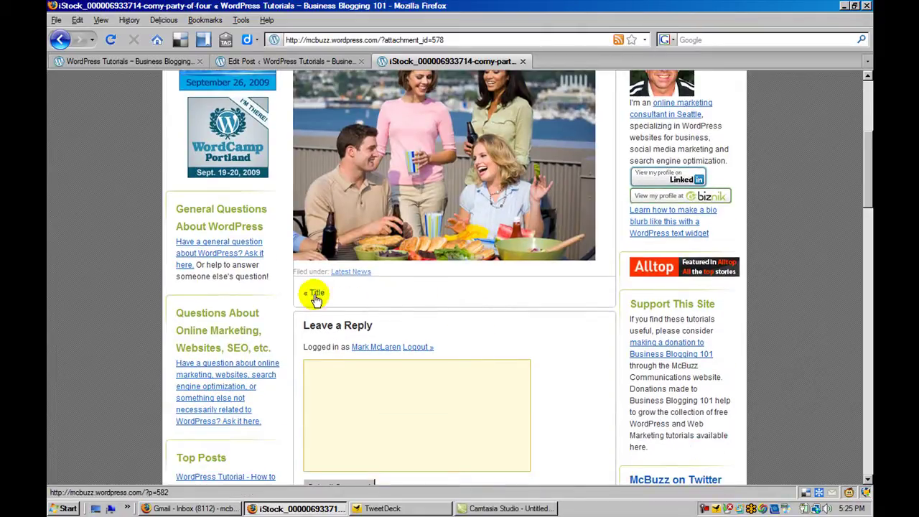
scroll(345, 280, "up", 5)
scroll(398, 258, "up", 2)
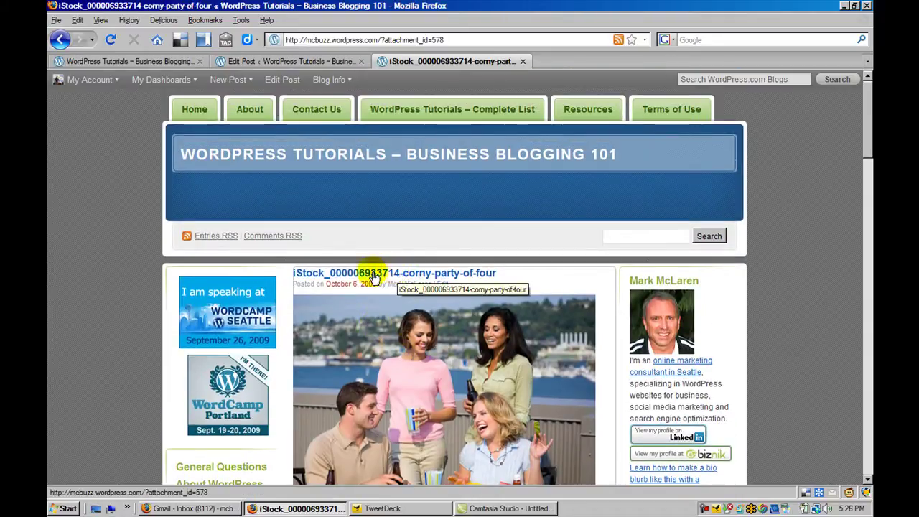
left_click(61, 41)
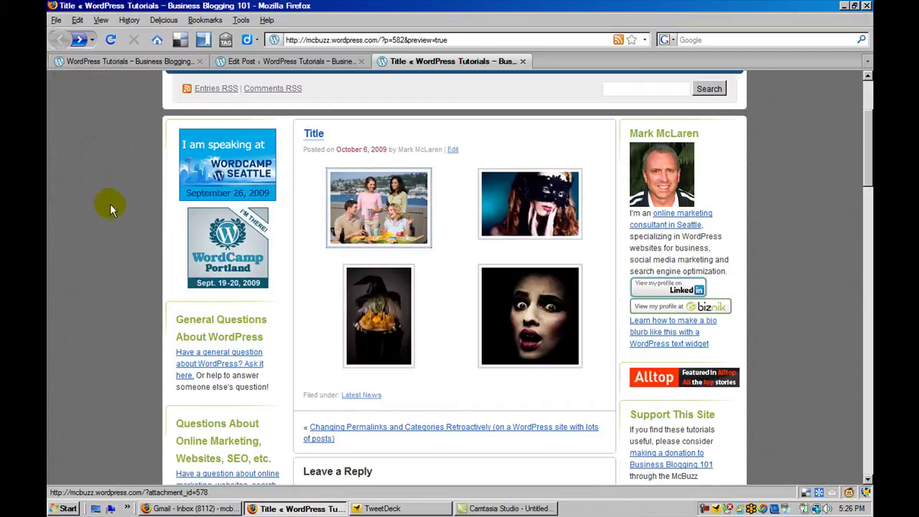
Step: Open the attachment page of the witch-and-apples image from the gallery and look through it down to its parent-post link
left_click(376, 323)
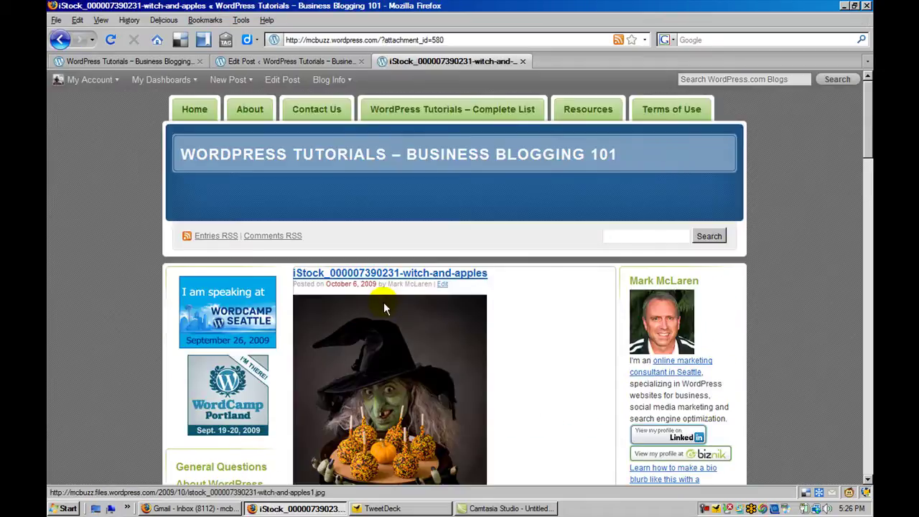
scroll(522, 333, "down", 3)
scroll(522, 334, "down", 3)
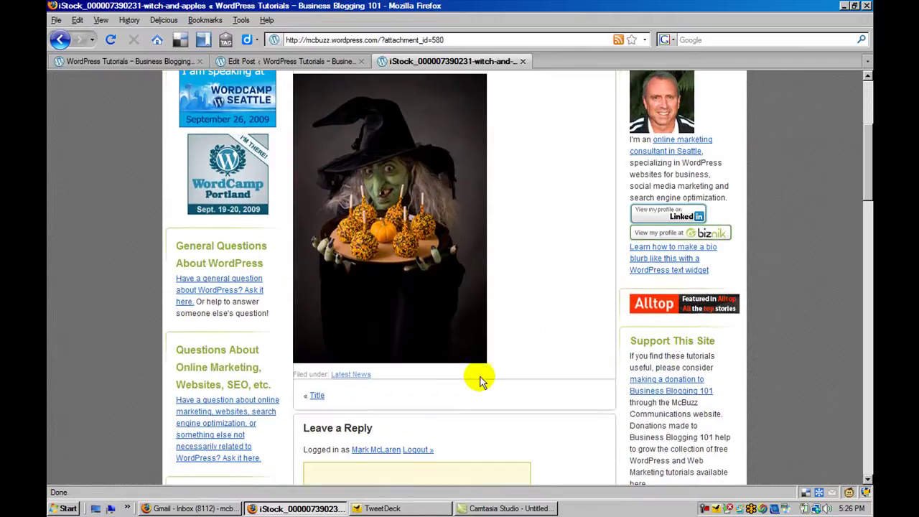
Step: Return to the gallery post through the attachment page's parent-post link and review the gallery's four thumbnails
left_click(317, 399)
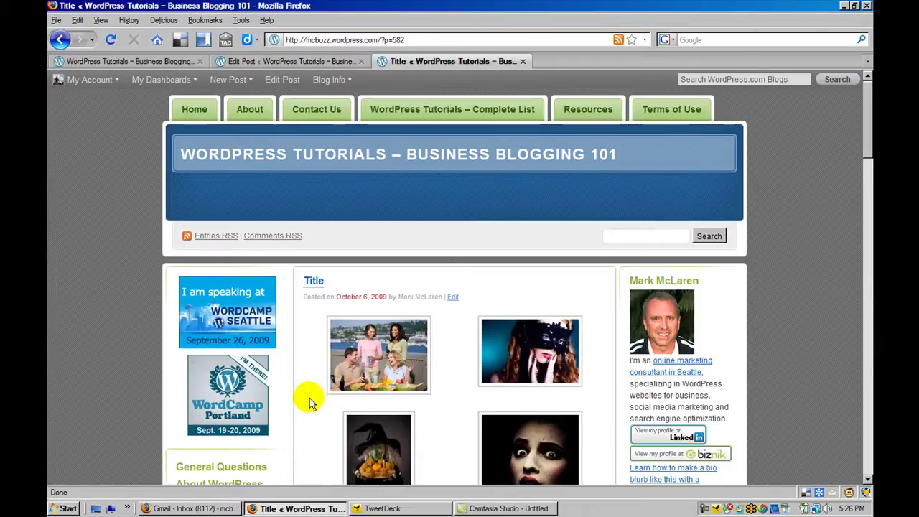
scroll(310, 402, "down", 3)
scroll(446, 428, "down", 1)
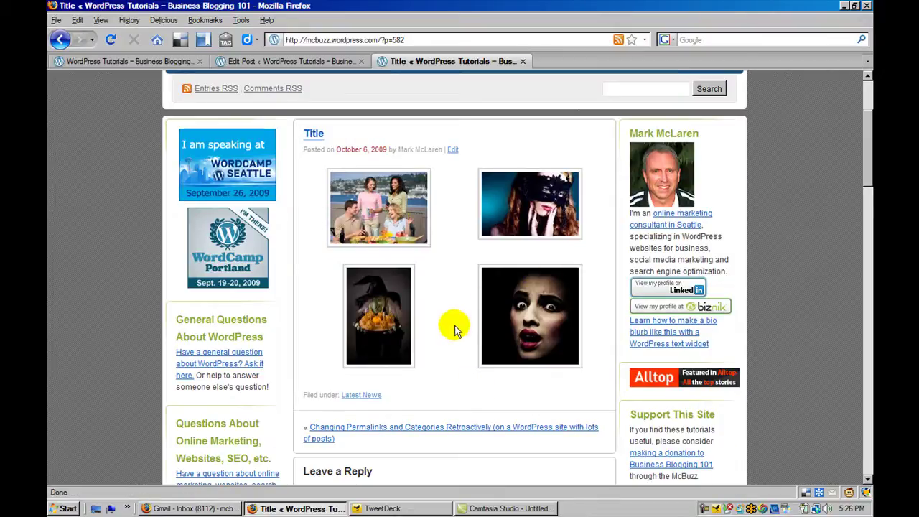
scroll(453, 329, "up", 4)
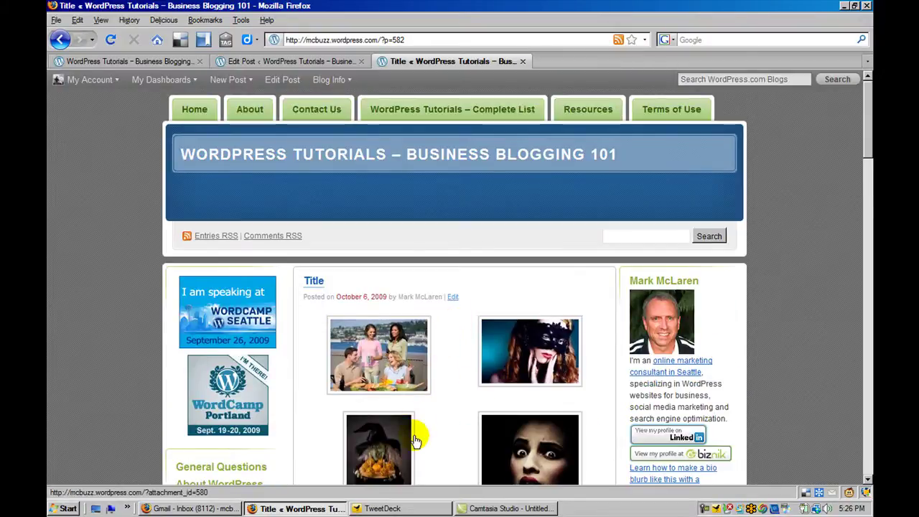